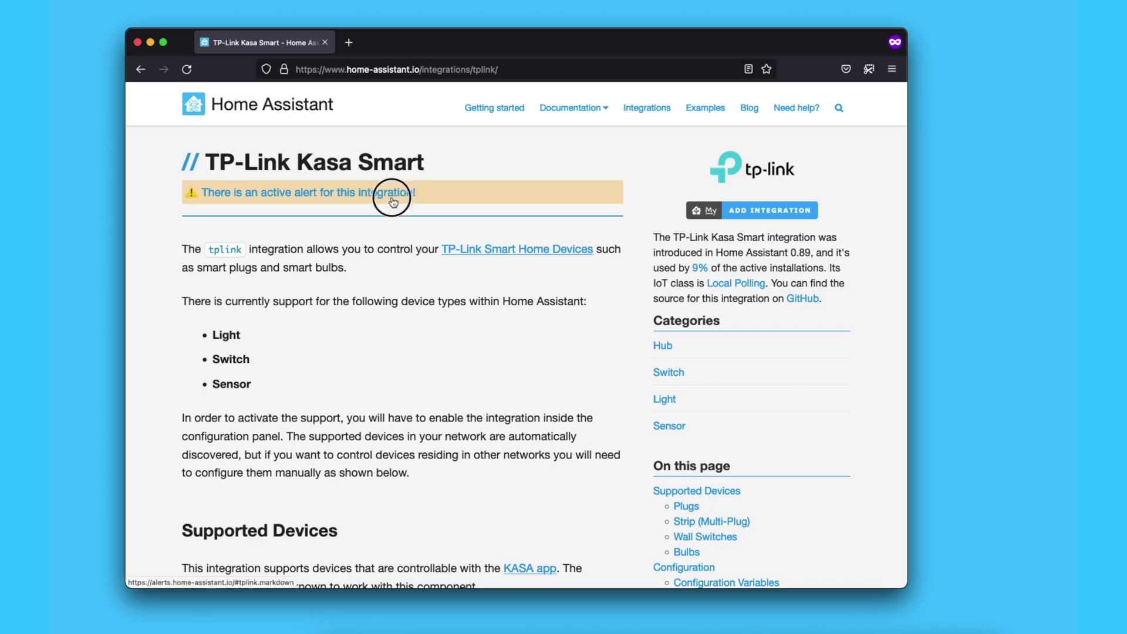
Open the TP-Link Kasa integration's active alert and scroll through its details
click(393, 202)
scroll(204, 292, down, 2)
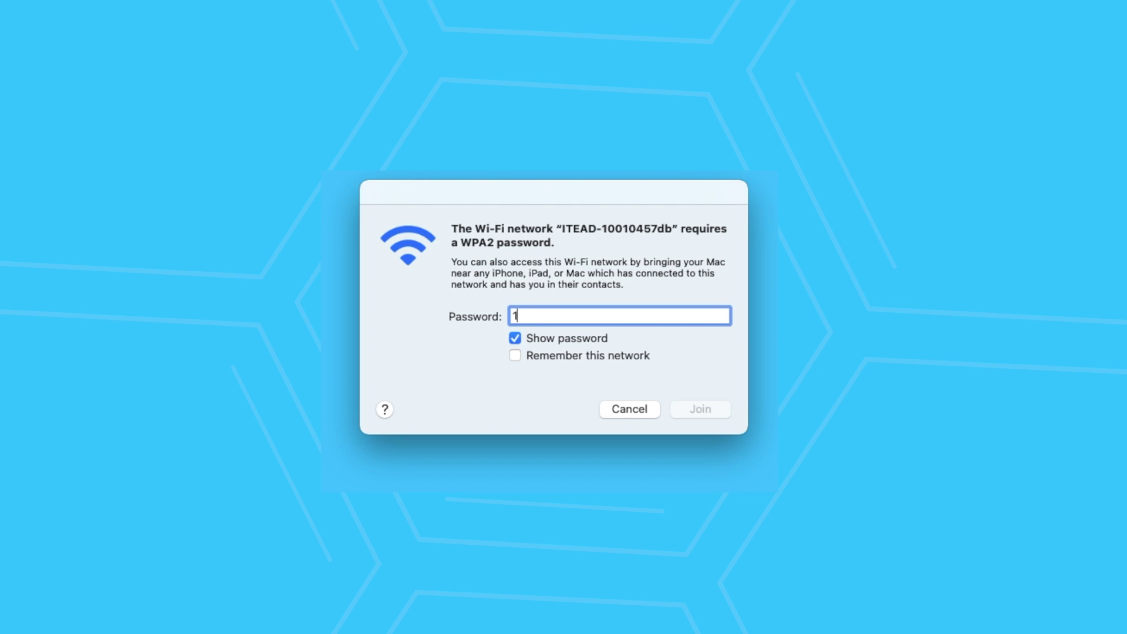
Join the ITEAD-10010457db Wi-Fi network with its WPA2 password
text(12345678)
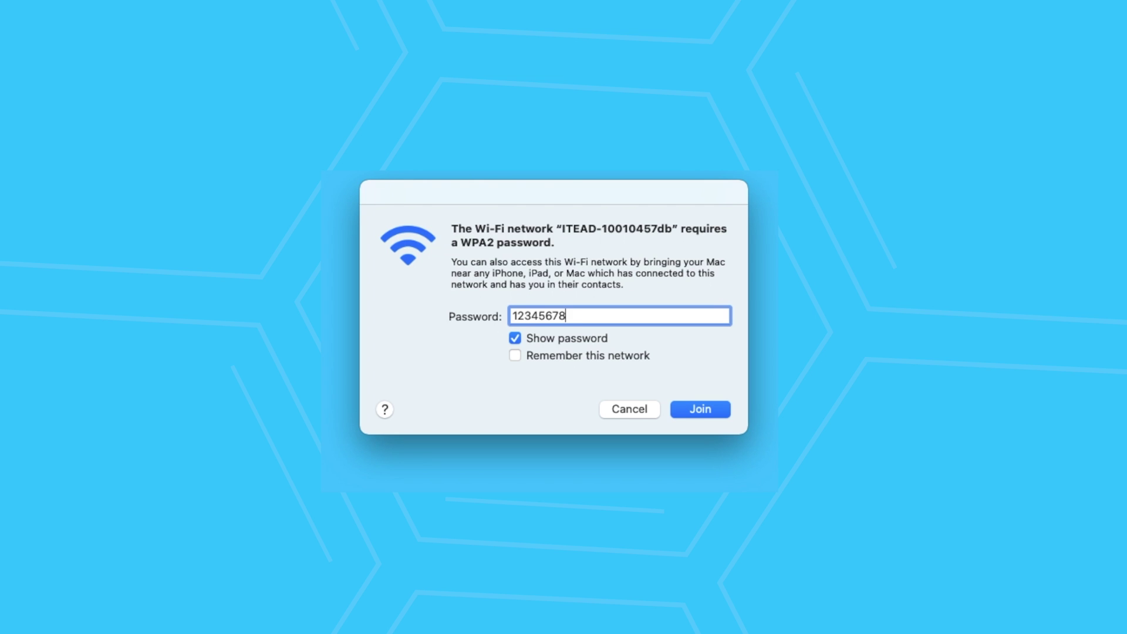
click(719, 414)
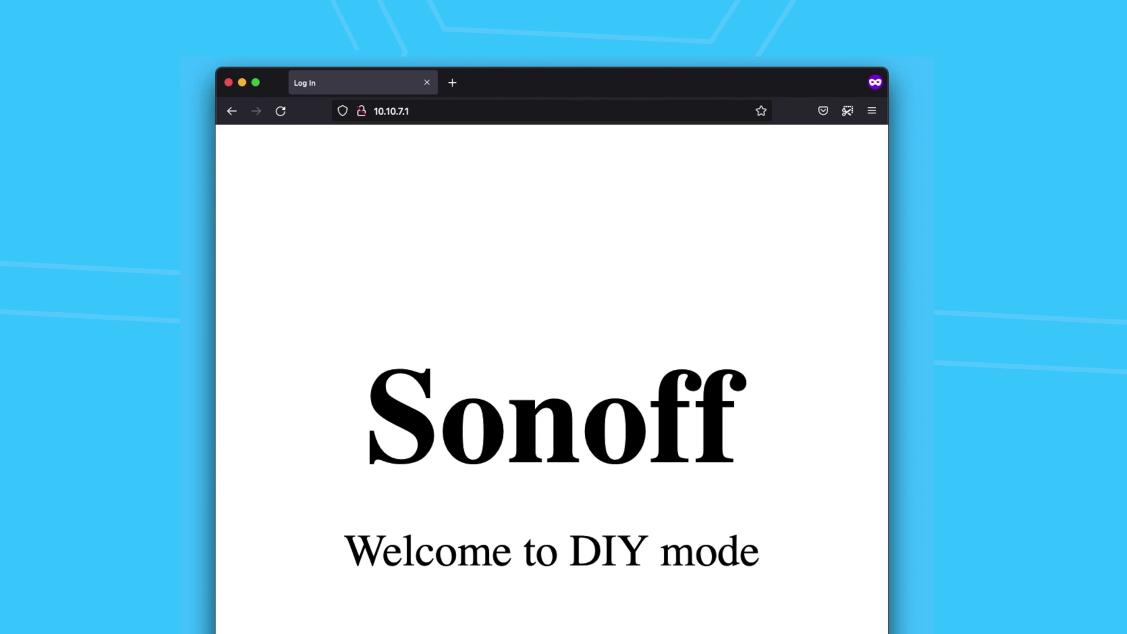
Save SSID MrDIY and its password in the DIY mode WIFI SETTING form
scroll(807, 258, down, 10)
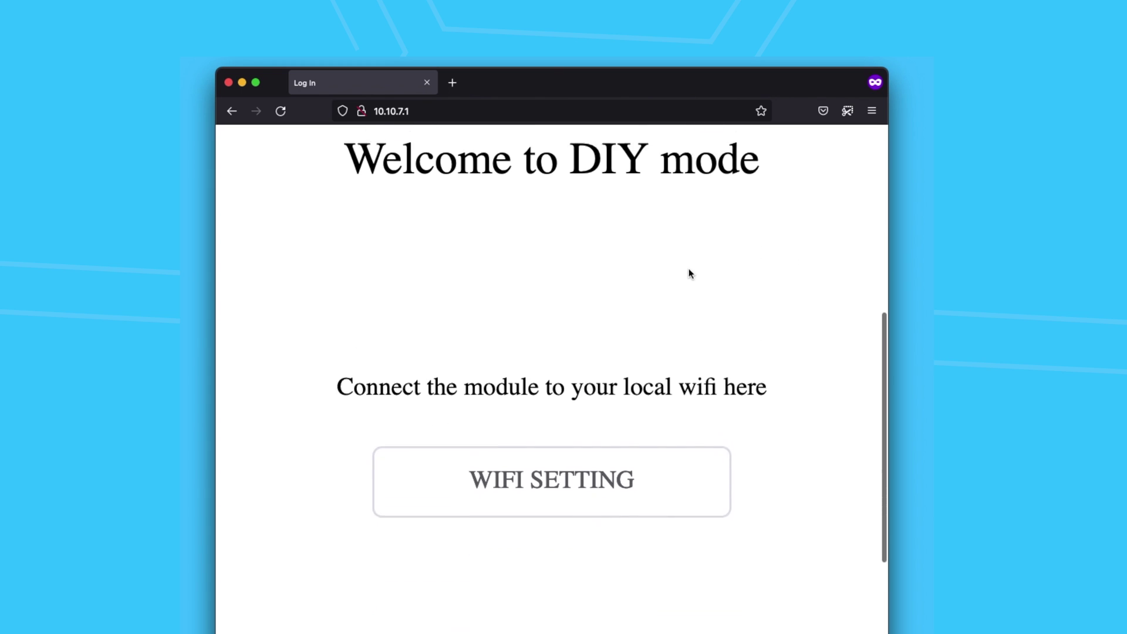
click(558, 445)
scroll(458, 316, up, 4)
click(448, 261)
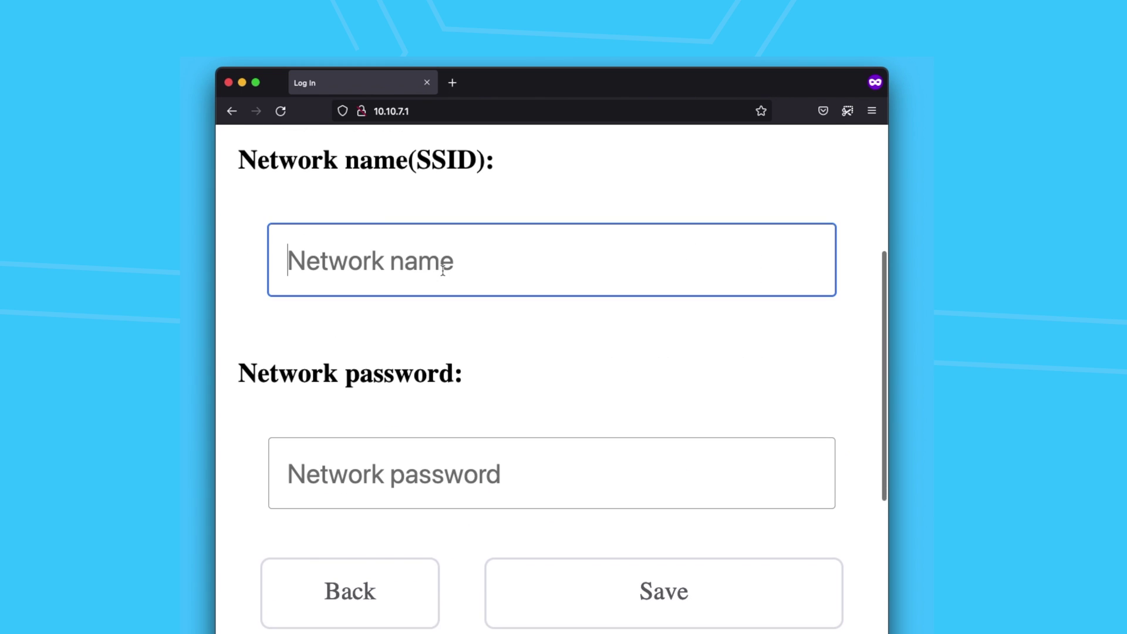
text(MrDIY)
key(Tab)
text(passwor)
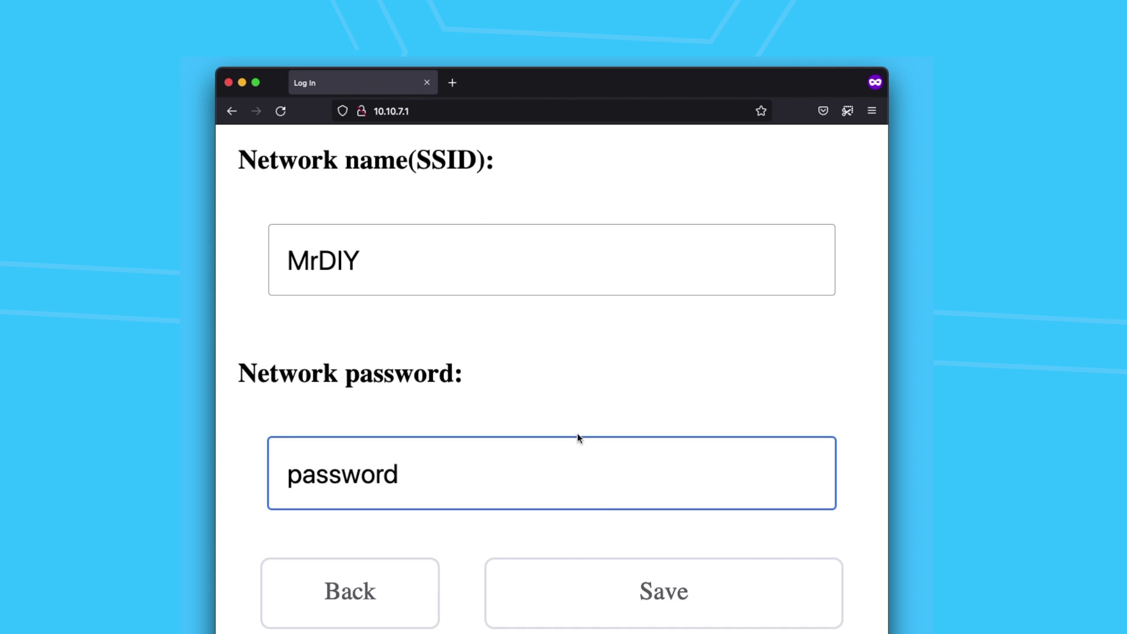
click(666, 600)
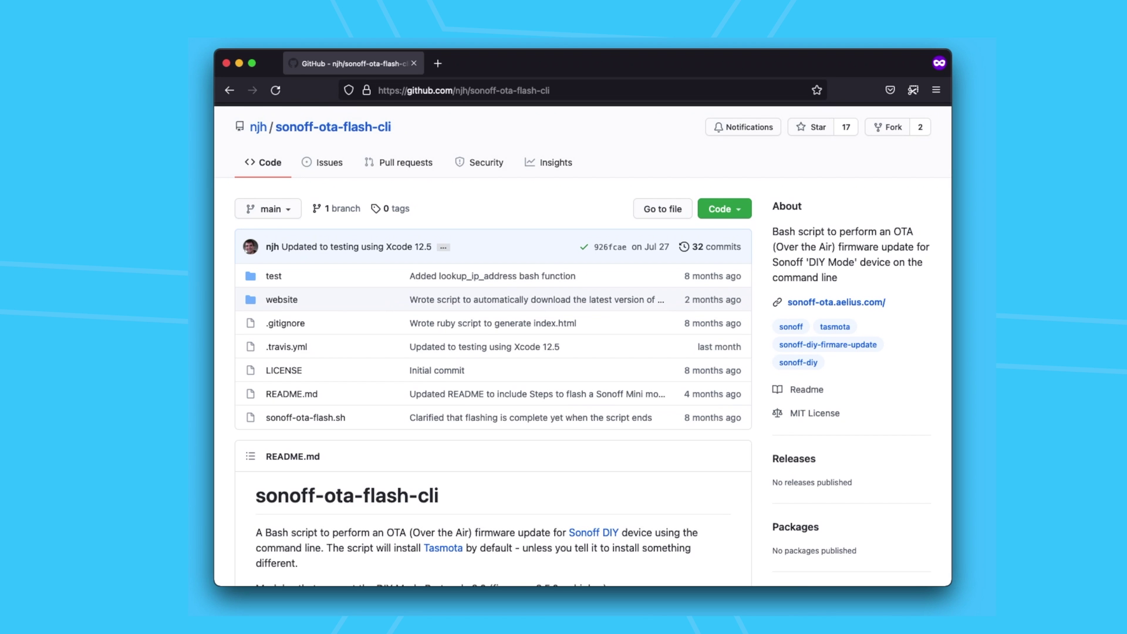
Scroll the sonoff-ota-flash-cli README down to its Installation section
scroll(914, 343, down, 15)
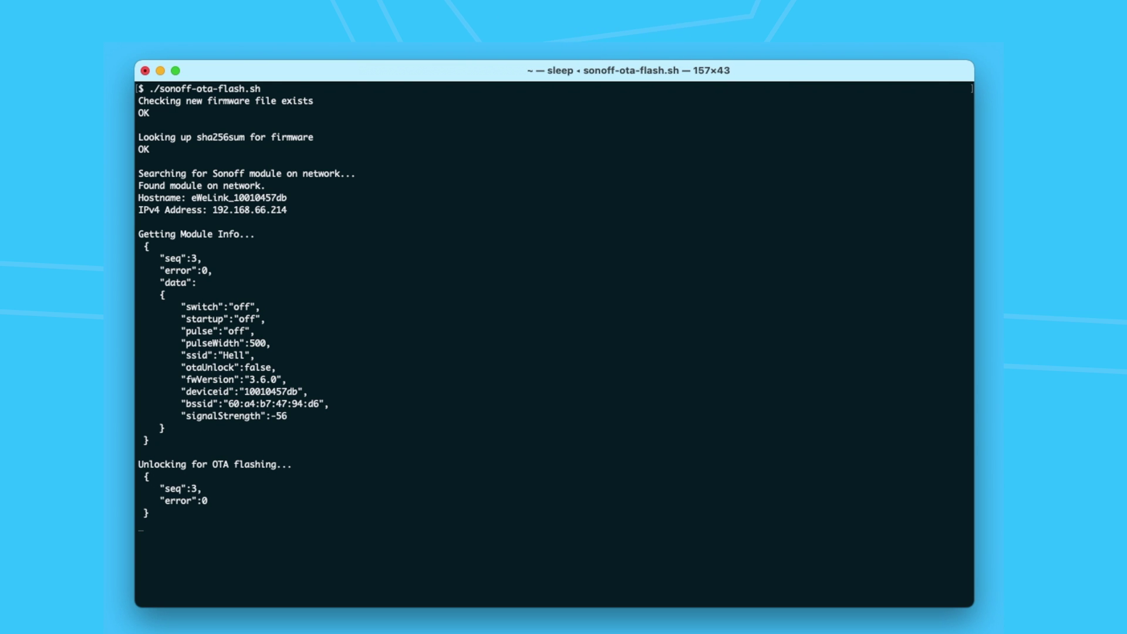
Answer y at the 'Proceed with flashing?' prompt to start the Tasmota OTA flash
text(y)
key(Return)
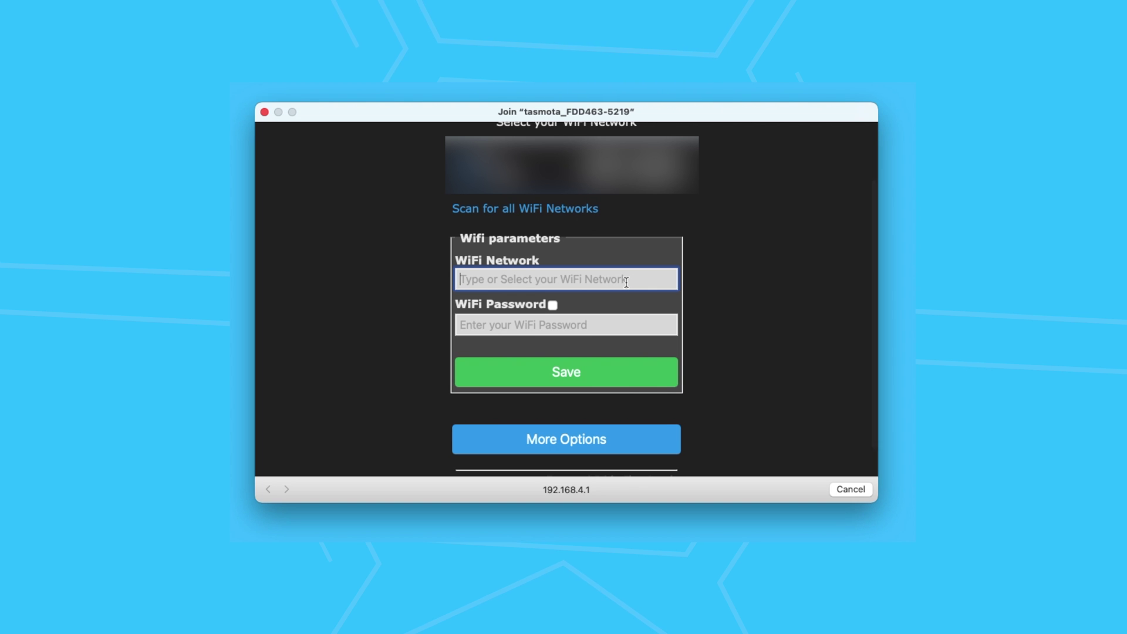
Save the MrDIY network and its password in the Tasmota captive portal
text(MrDIY)
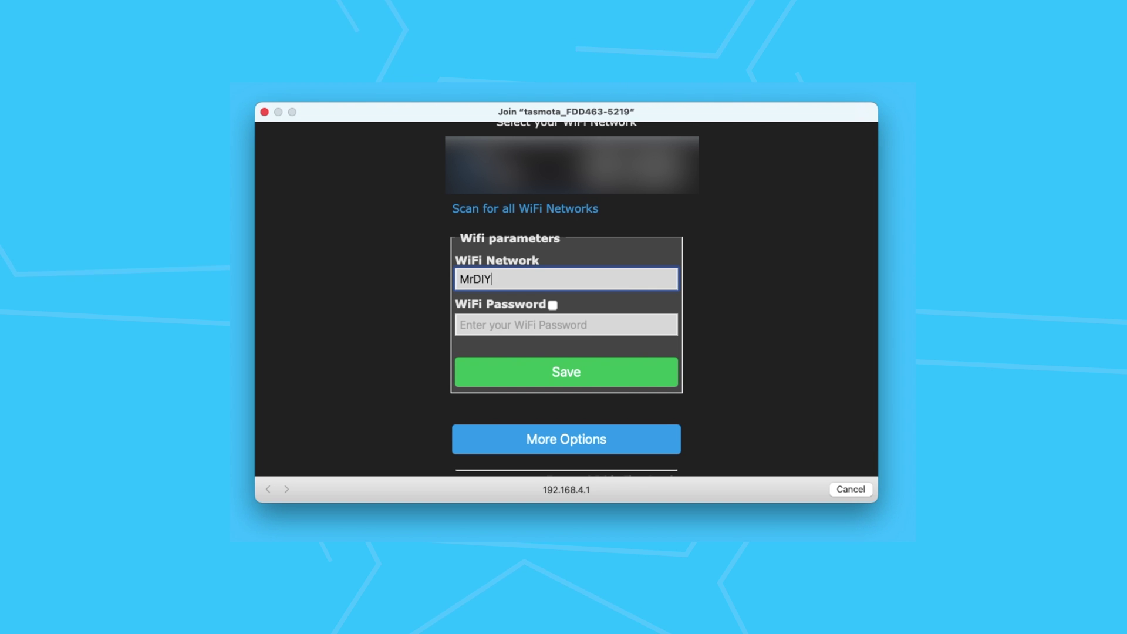
key(Tab)
text(••••)
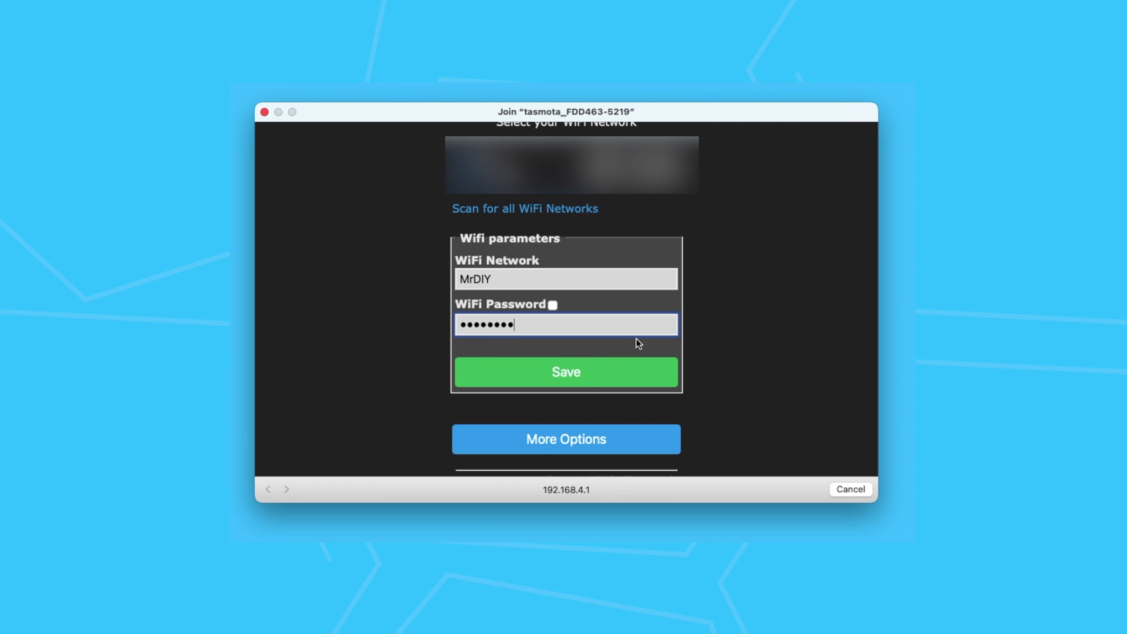
click(578, 374)
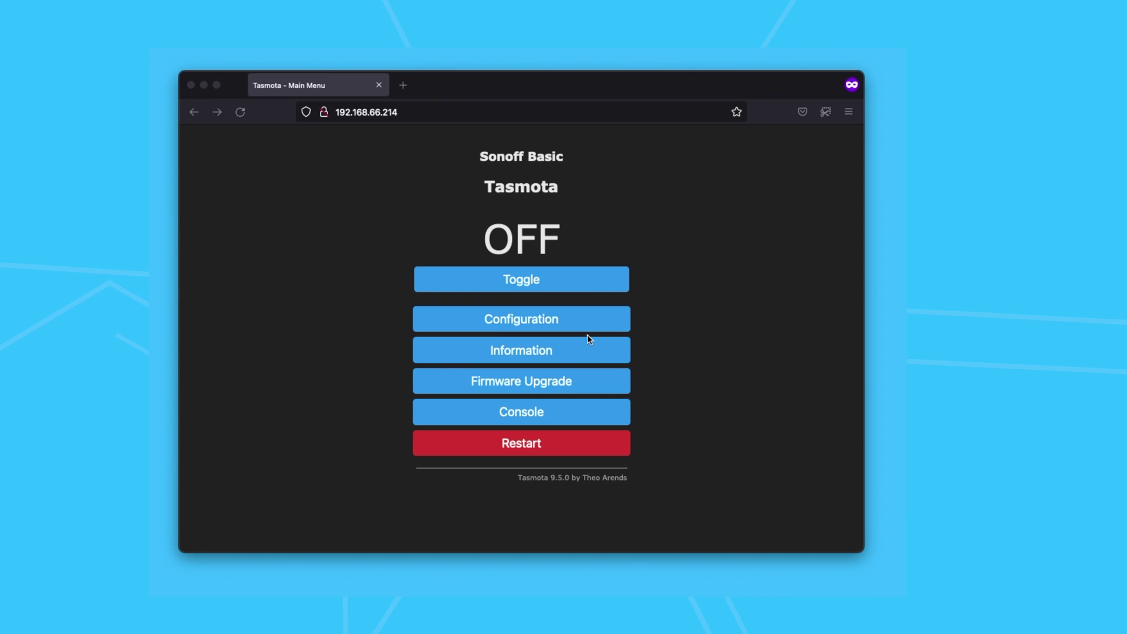
Open Tasmota's Configuration > Configure Other page
click(573, 320)
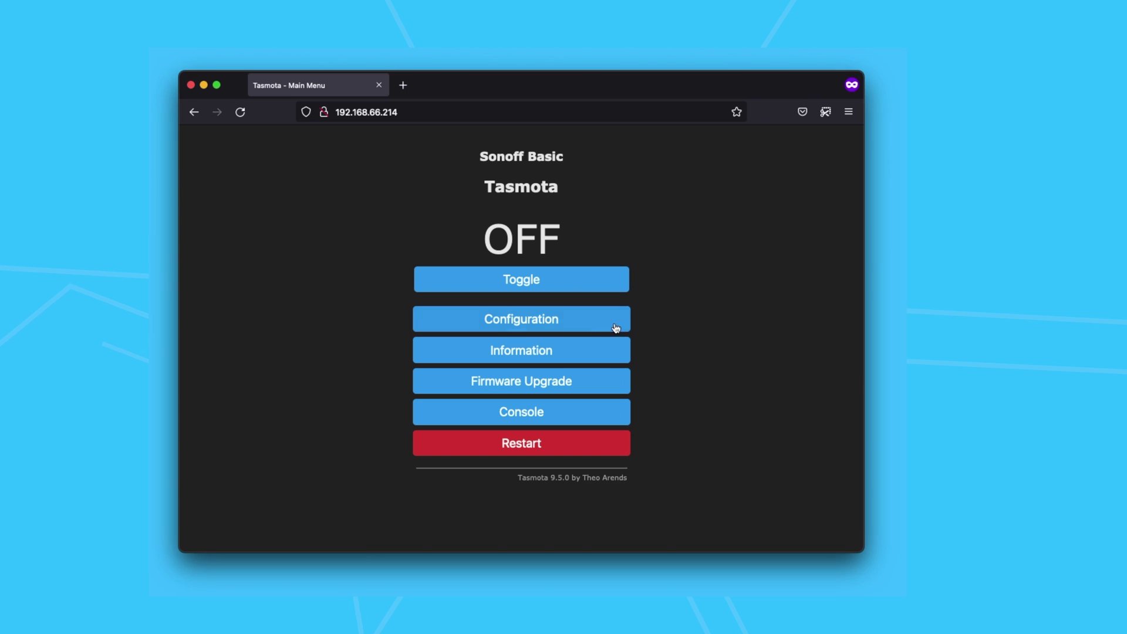
click(570, 321)
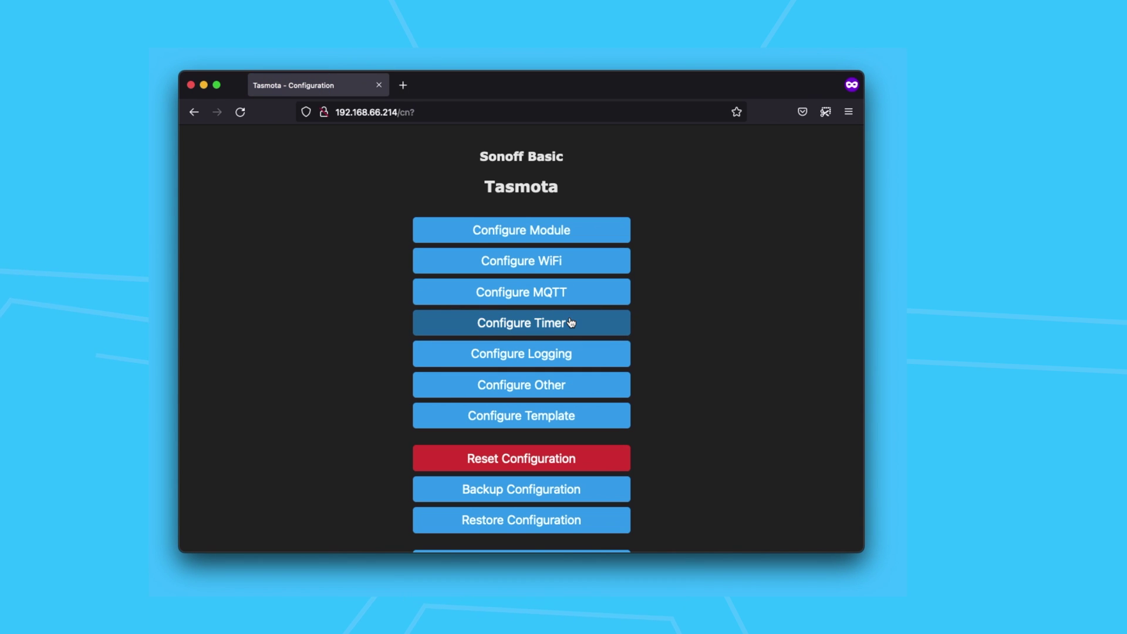
click(565, 390)
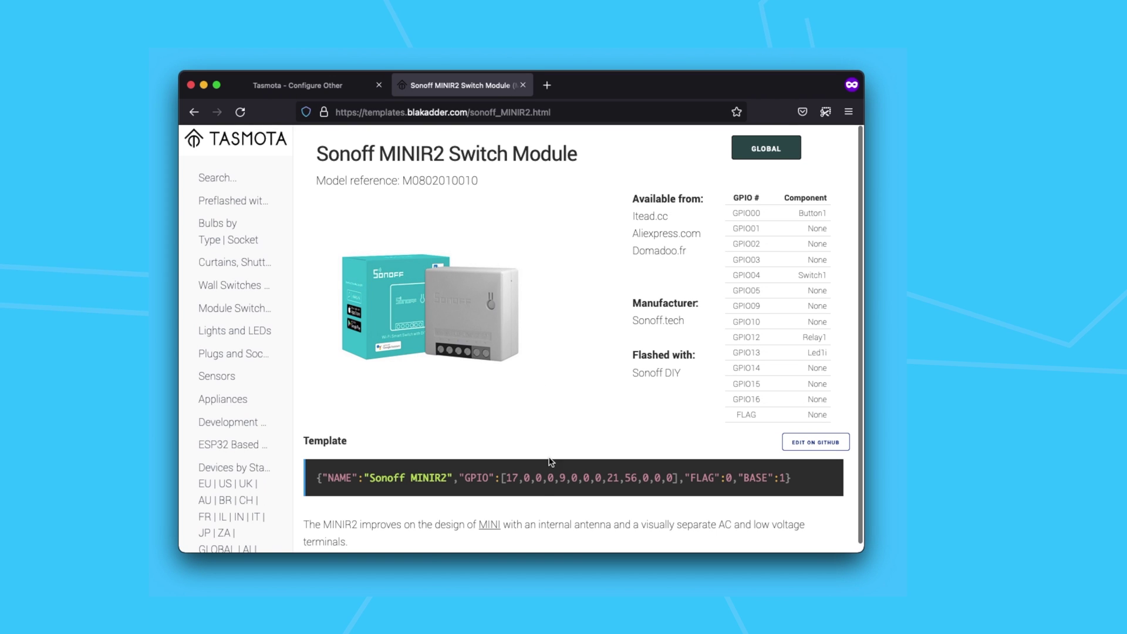
Copy the Sonoff MINIR2 template from the blakadder templates site
mouse_move(550, 476)
click(820, 472)
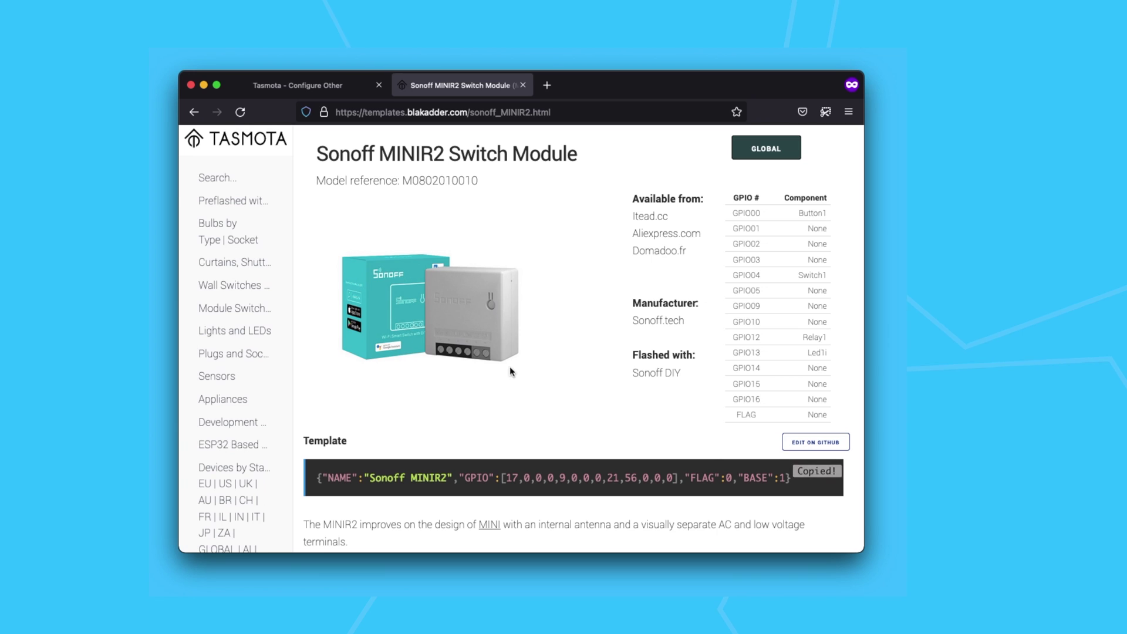
click(317, 86)
Replace the Template field's contents with the pasted Sonoff MINIR2 template
double_click(491, 267)
click(491, 267)
key(BackSpace)
right_click(491, 267)
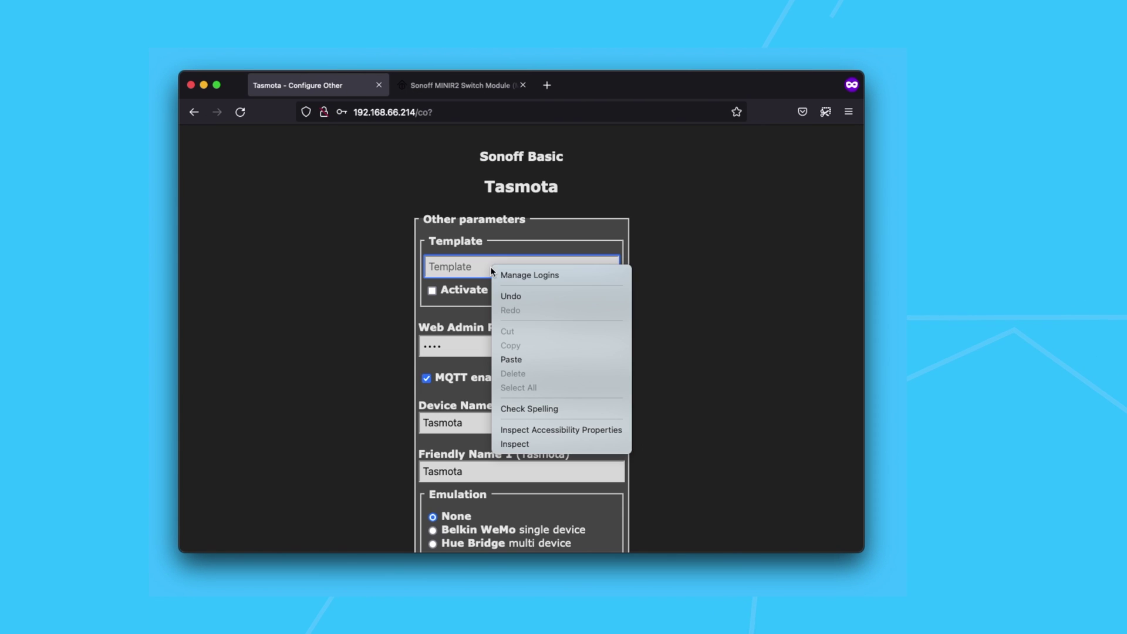
click(523, 359)
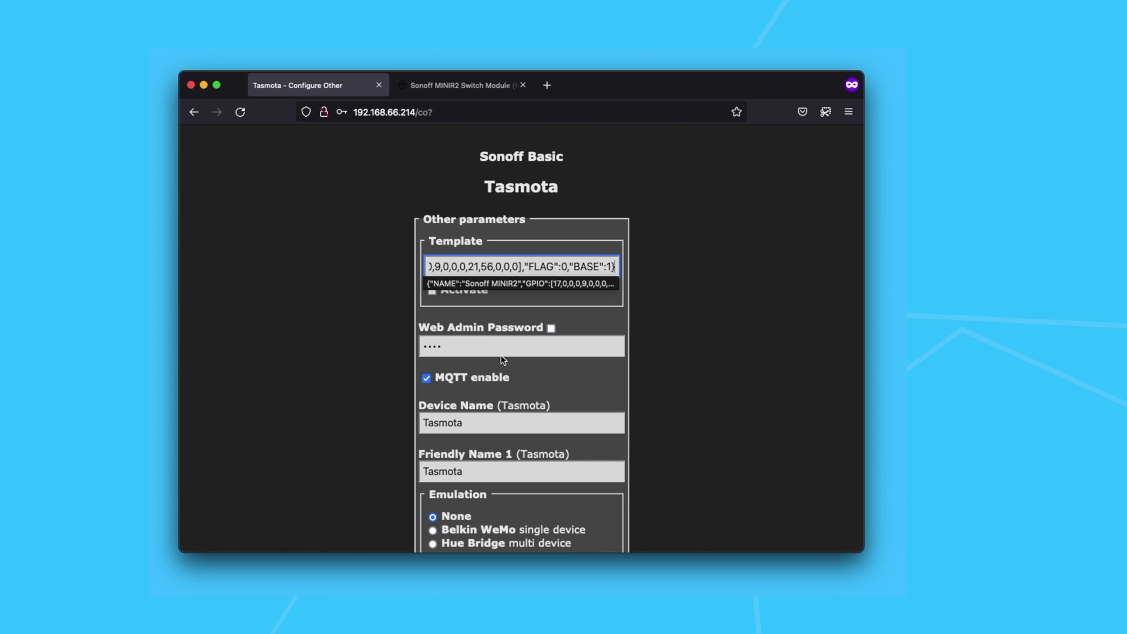
Save the new template configuration and return to the Tasmota main menu
click(314, 326)
scroll(315, 324, down, 5)
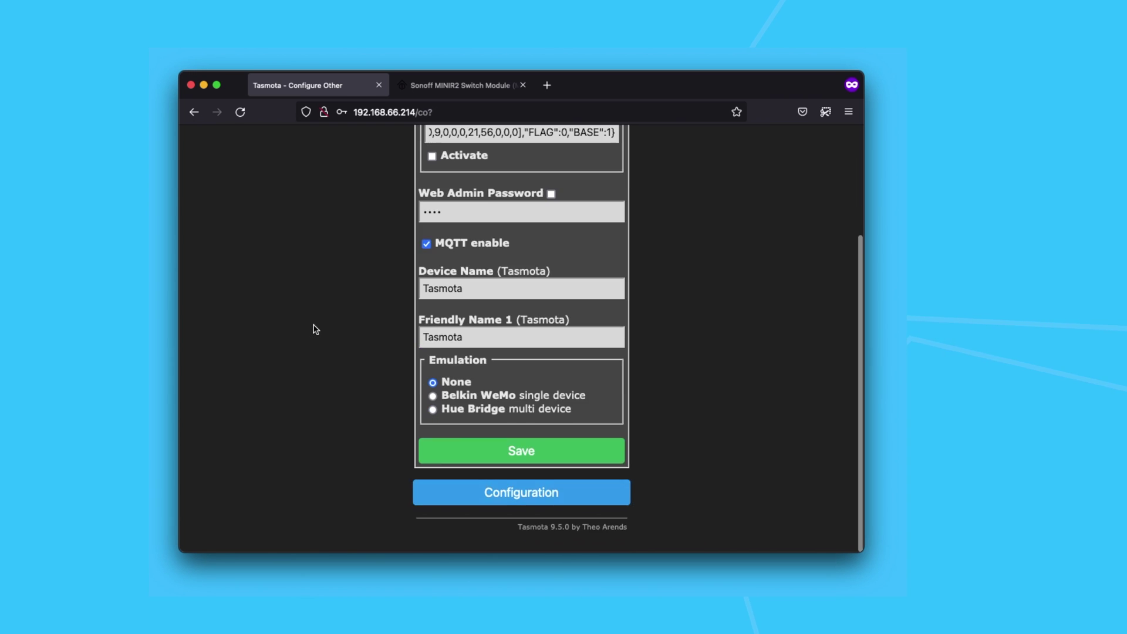
click(519, 461)
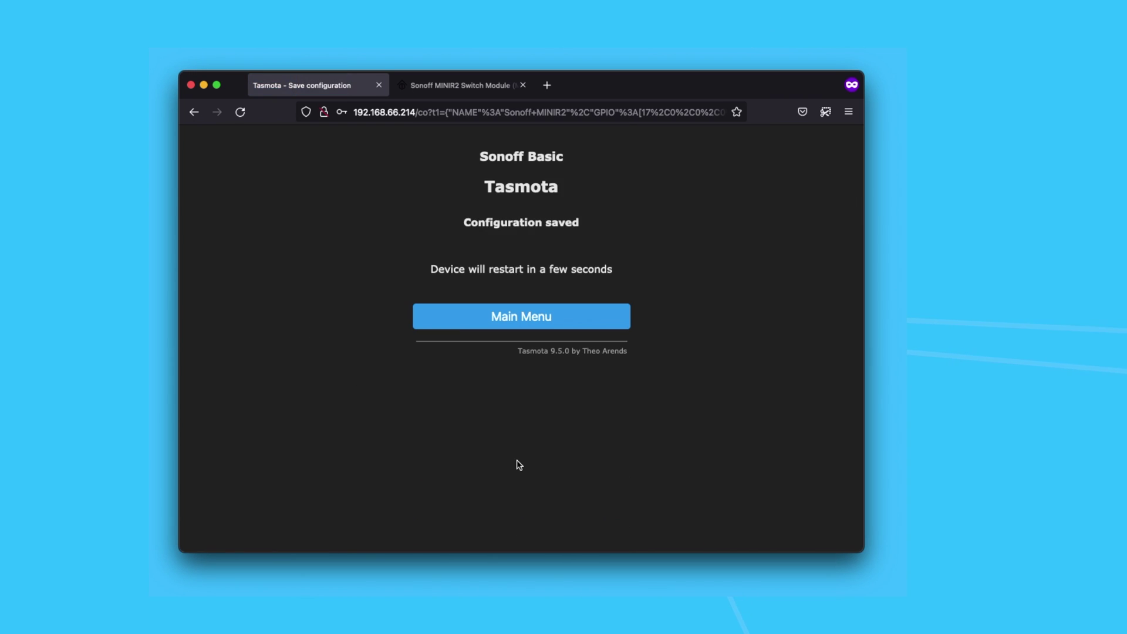
click(572, 320)
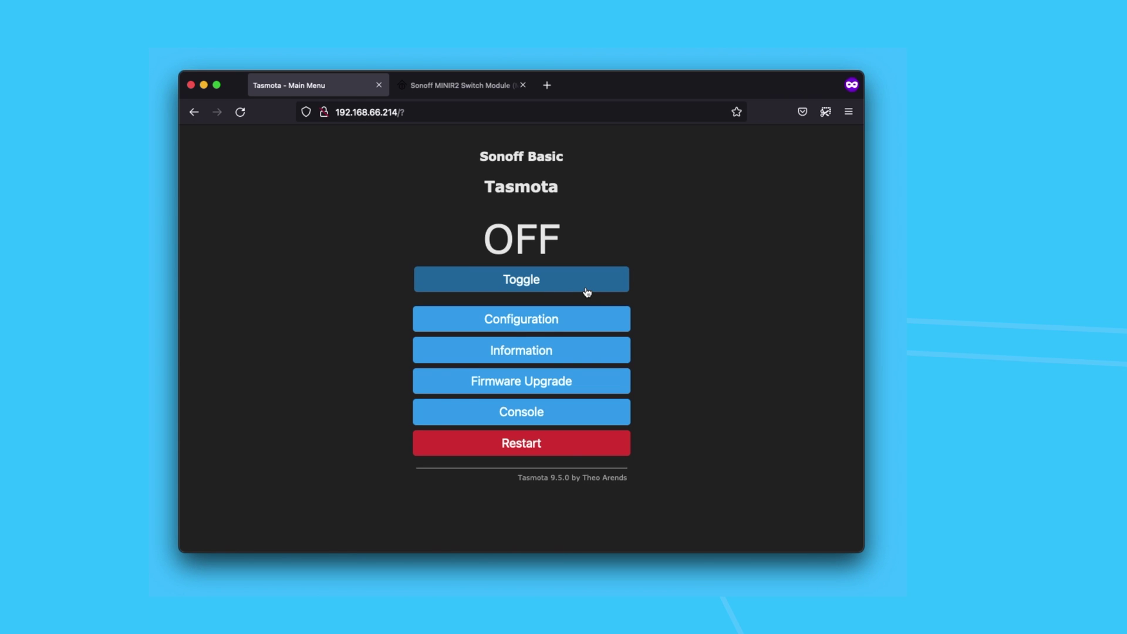
Toggle the relay ON and OFF from the Tasmota main menu, ending OFF
click(586, 291)
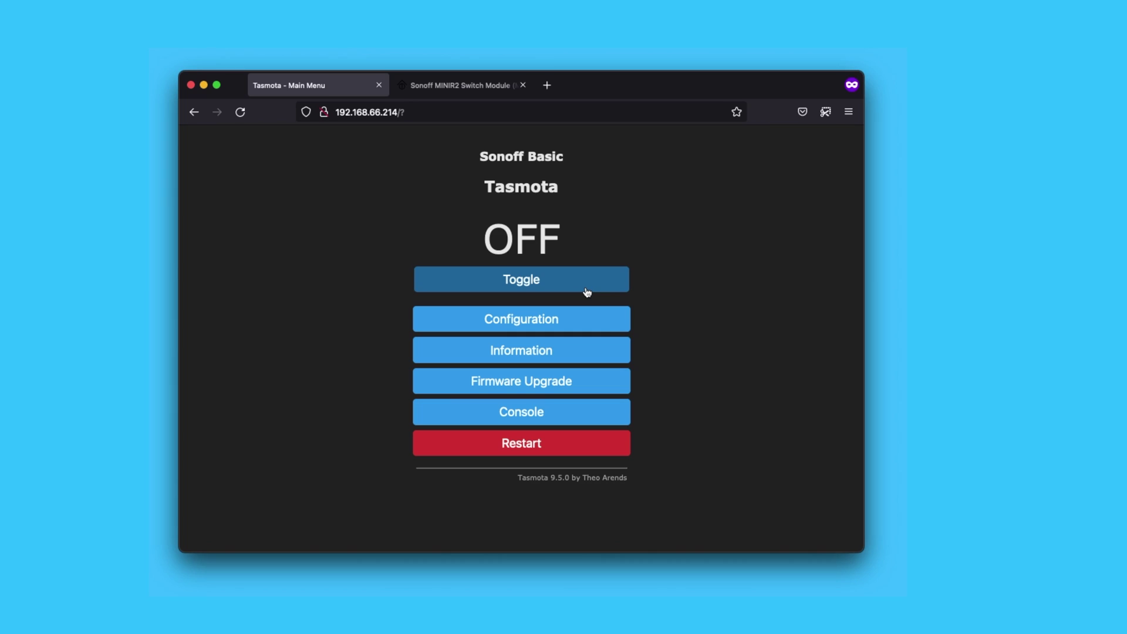
click(587, 291)
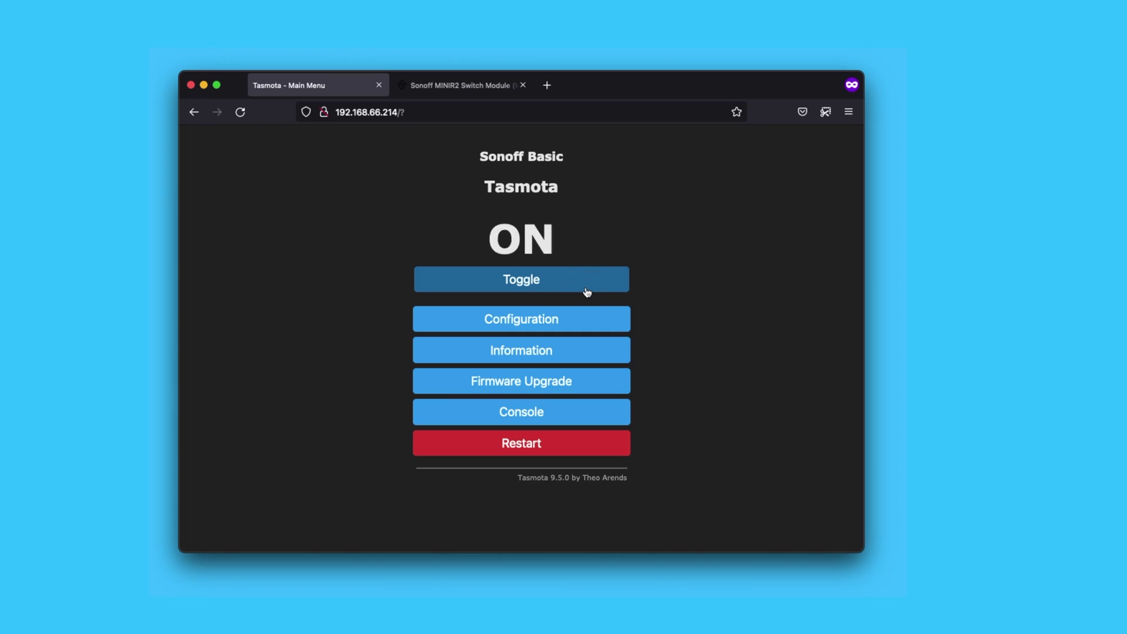
click(587, 291)
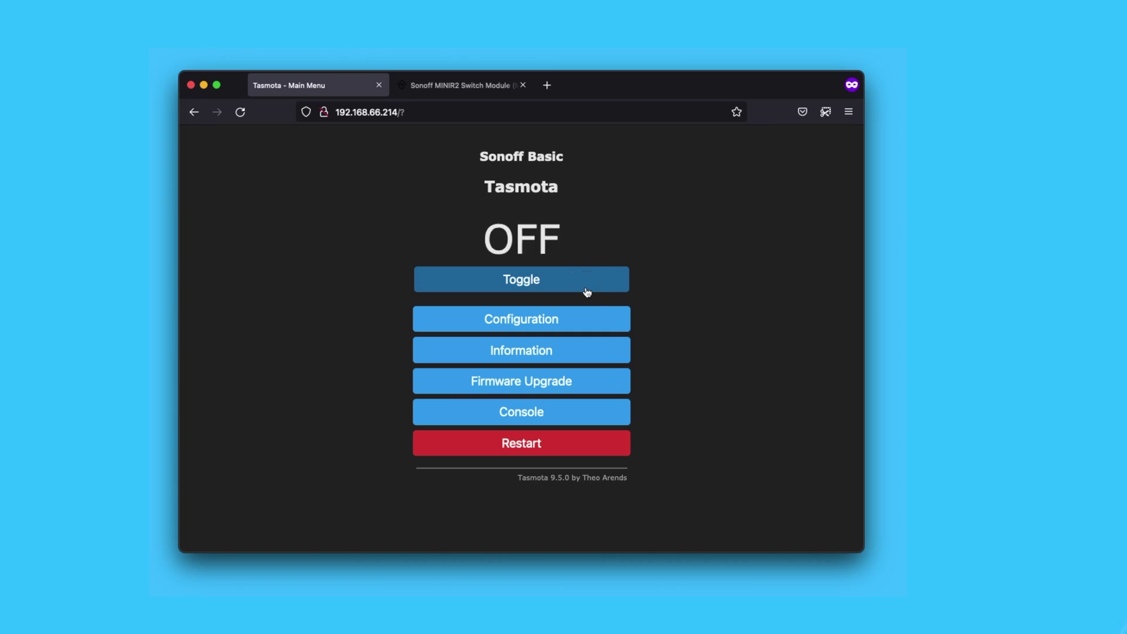